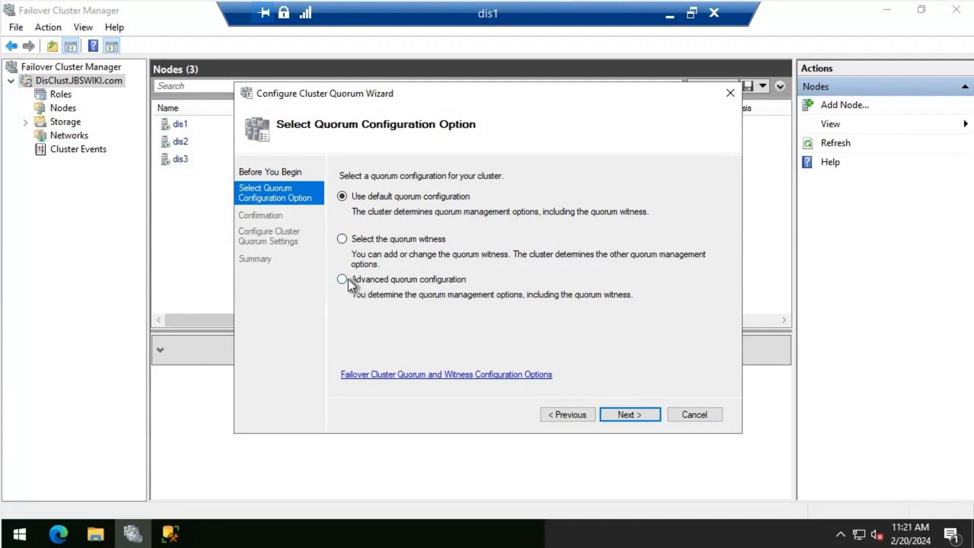
# Step: Apply an advanced quorum configuration to DisClust with selected voting nodes dis1, dis2 and dis3 and no quorum witness
pyautogui.click(348, 280)
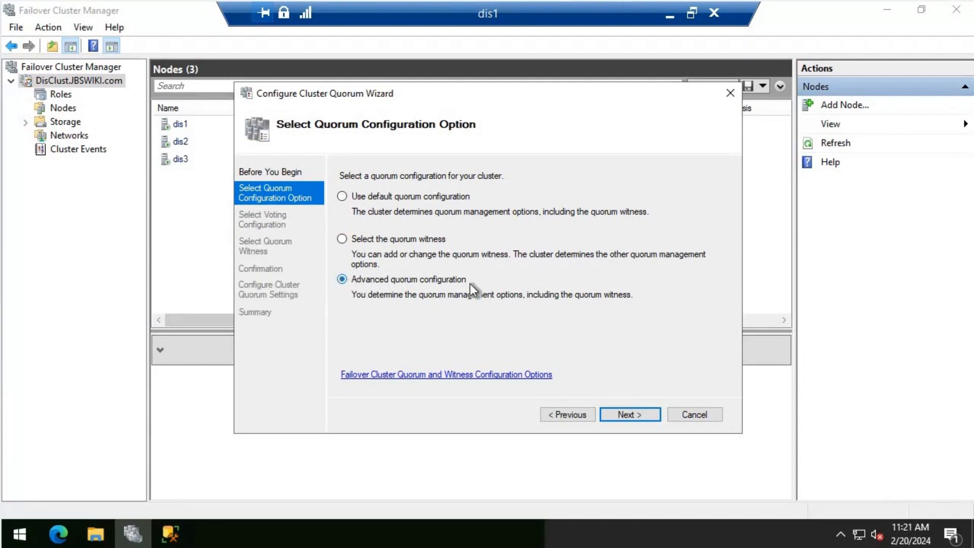
pyautogui.click(628, 413)
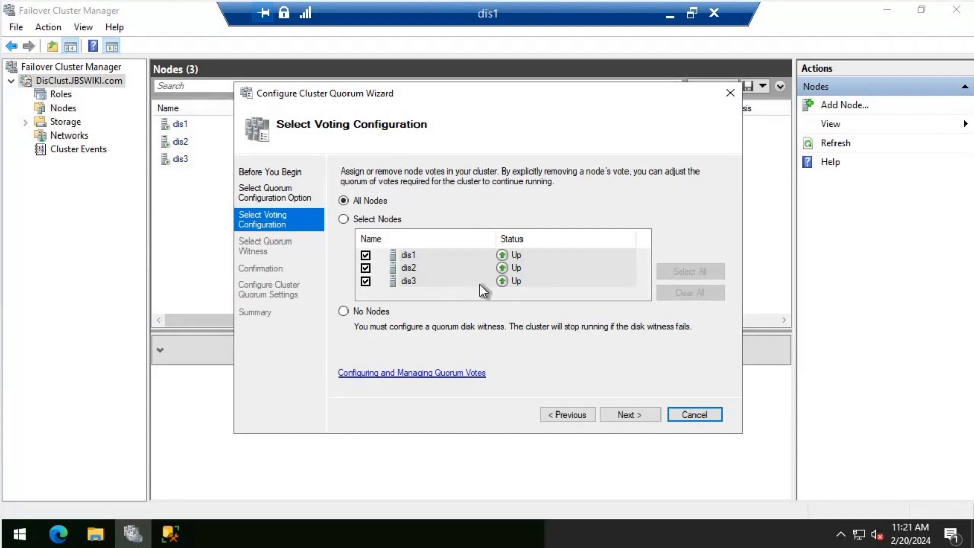
pyautogui.click(361, 221)
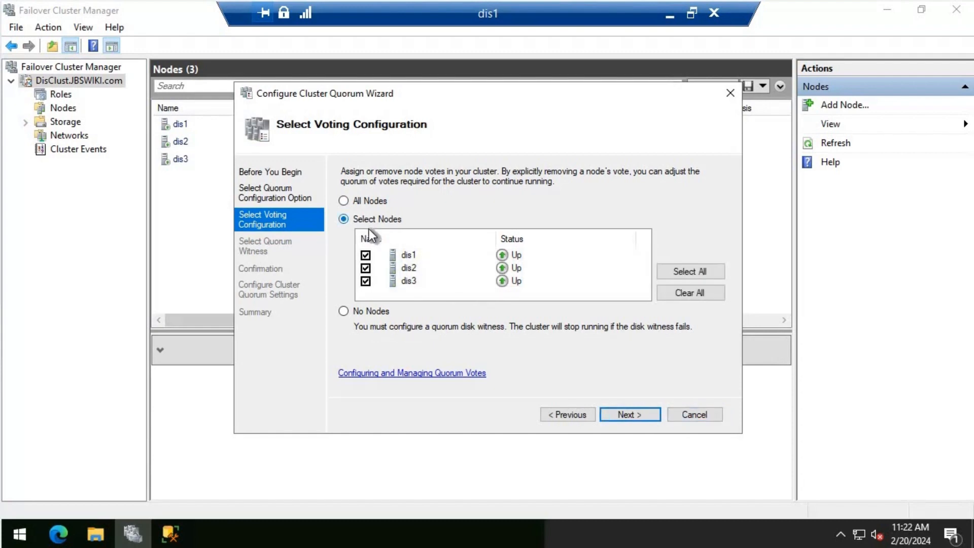
pyautogui.click(631, 414)
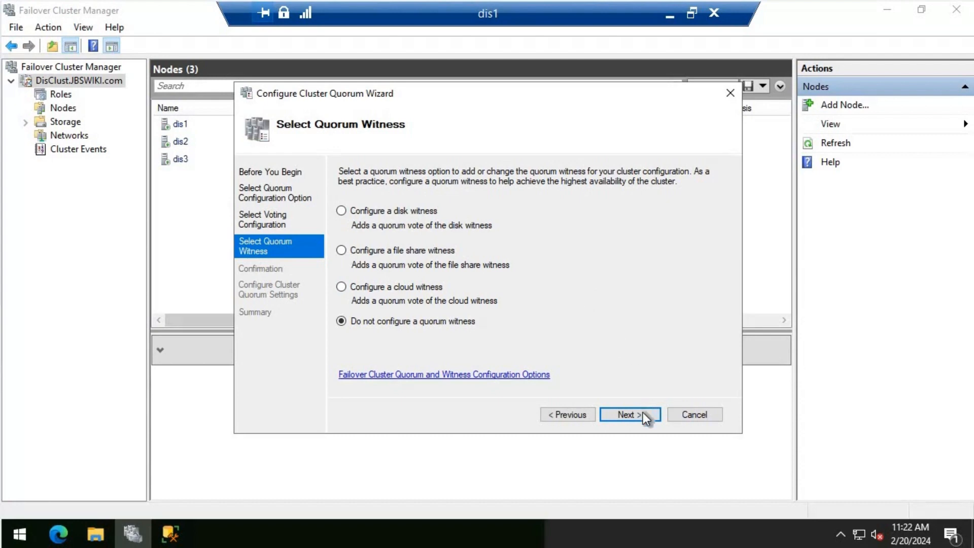
pyautogui.click(628, 414)
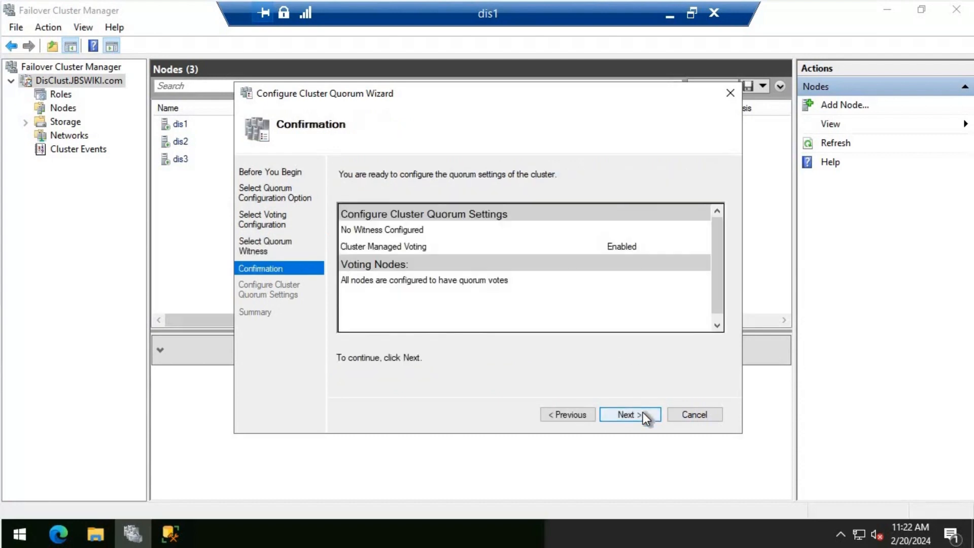
pyautogui.click(644, 413)
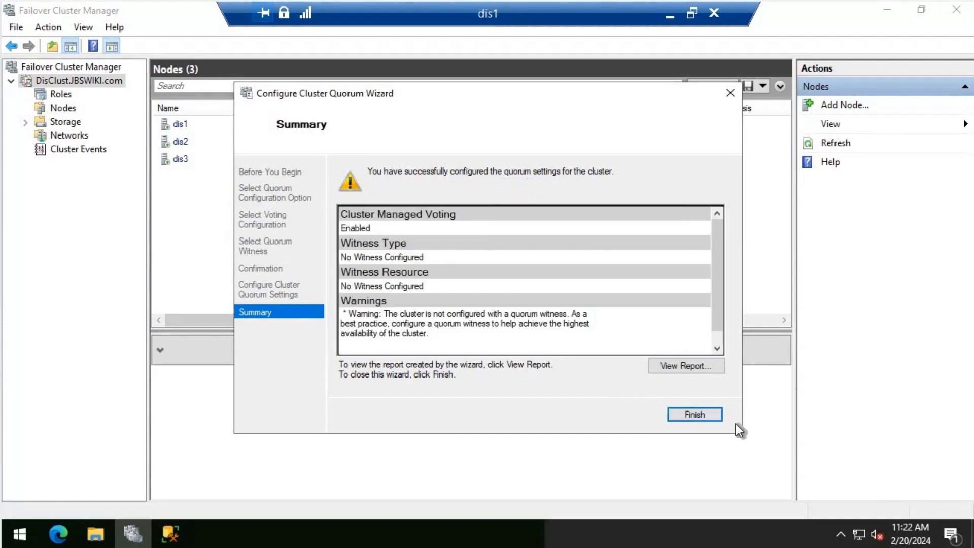
pyautogui.click(689, 415)
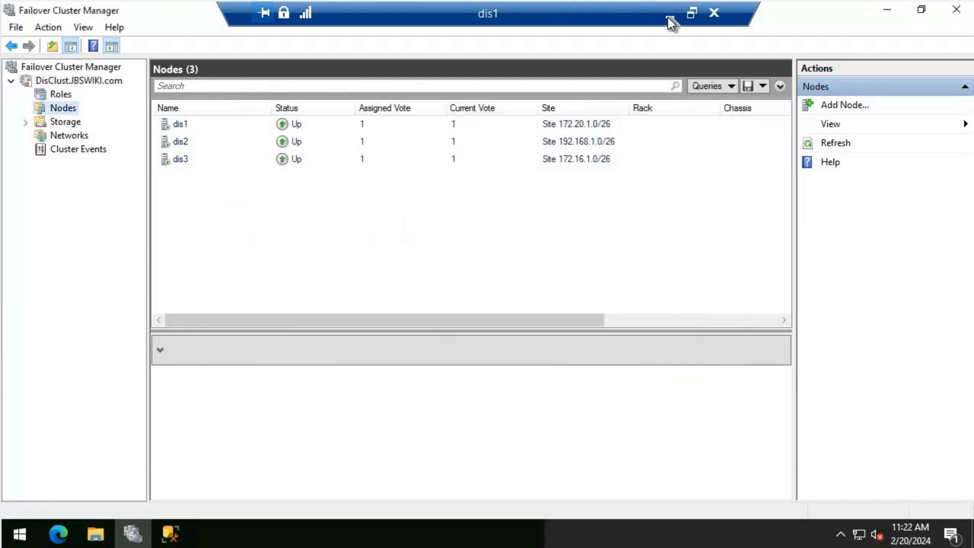
# Step: Switch to the pub1 remote session and start configuring the cluster quorum settings of PubClust.JBSWIKI.com
pyautogui.click(668, 17)
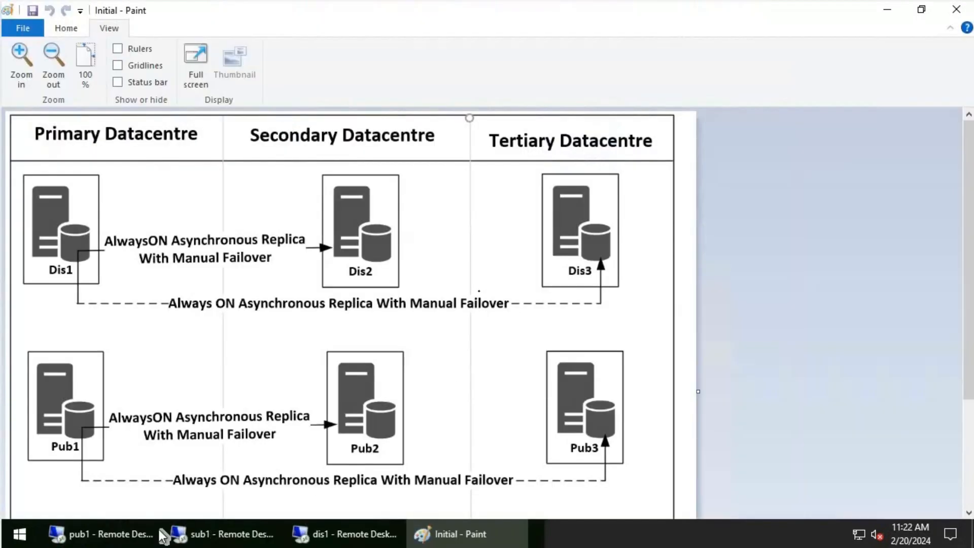
pyautogui.click(99, 529)
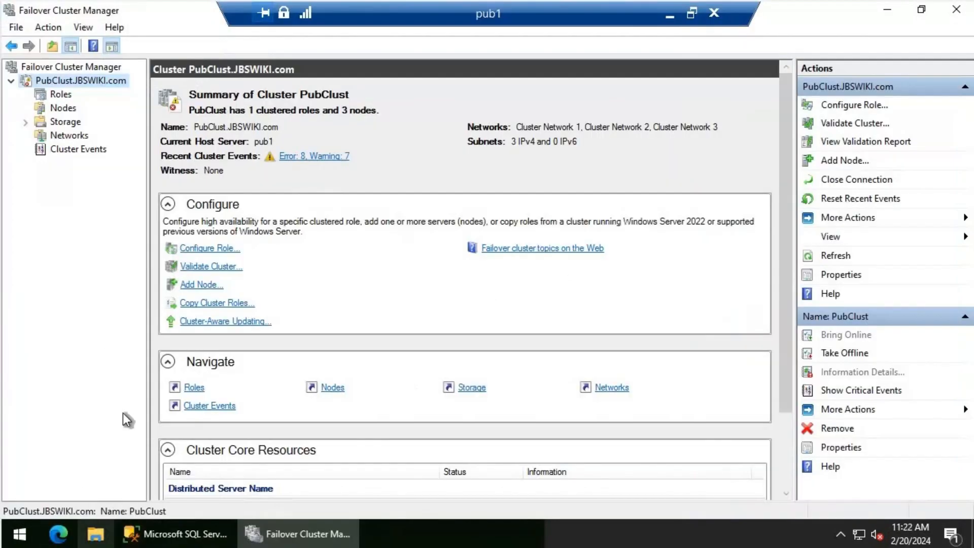
pyautogui.rightClick(86, 81)
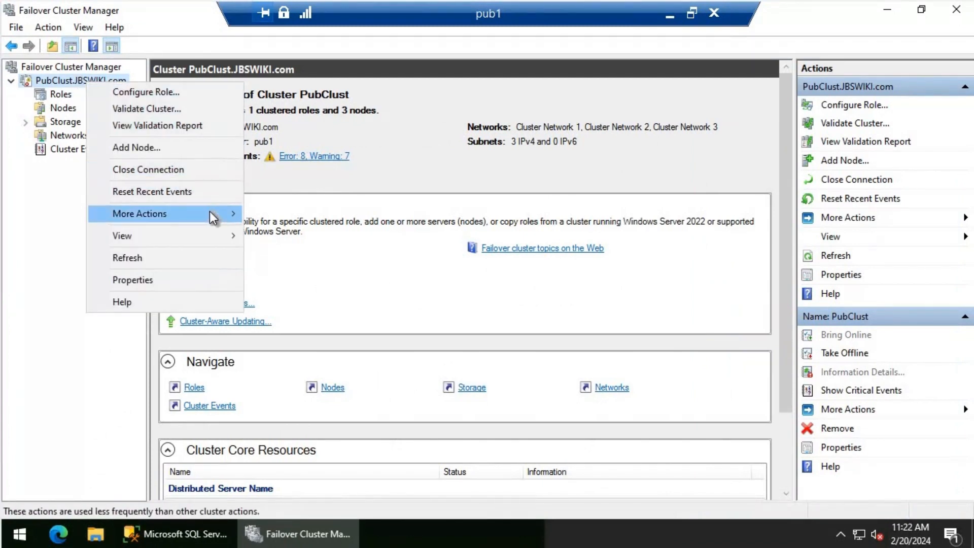
pyautogui.moveTo(210, 213)
pyautogui.click(321, 214)
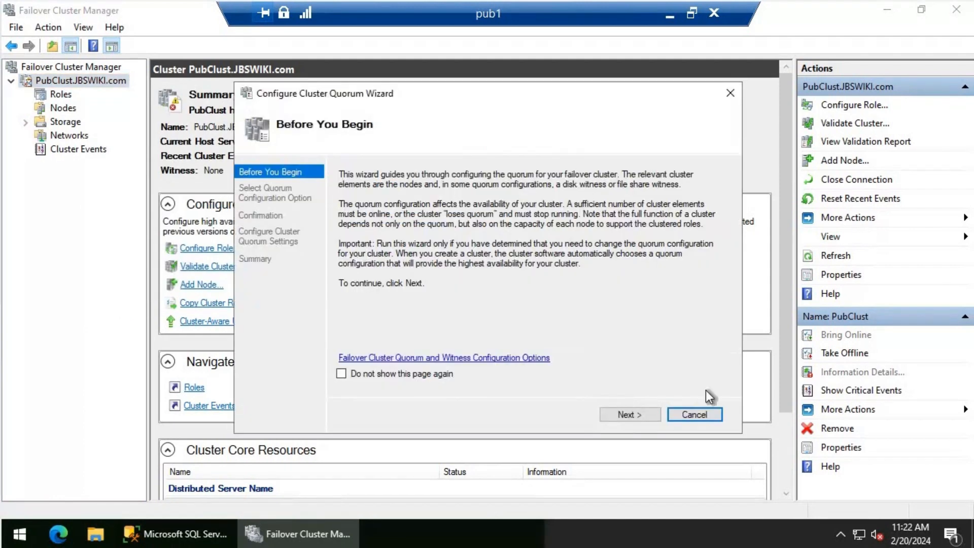
# Step: Apply an advanced quorum configuration to PubClust with selected voting nodes pub1, pub2 and pub3 and no quorum witness
pyautogui.click(646, 412)
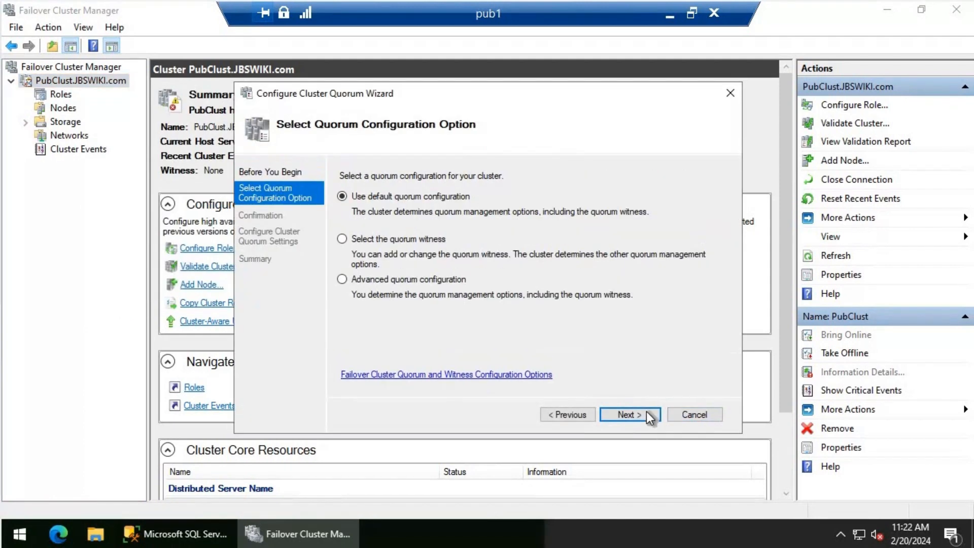
pyautogui.click(390, 278)
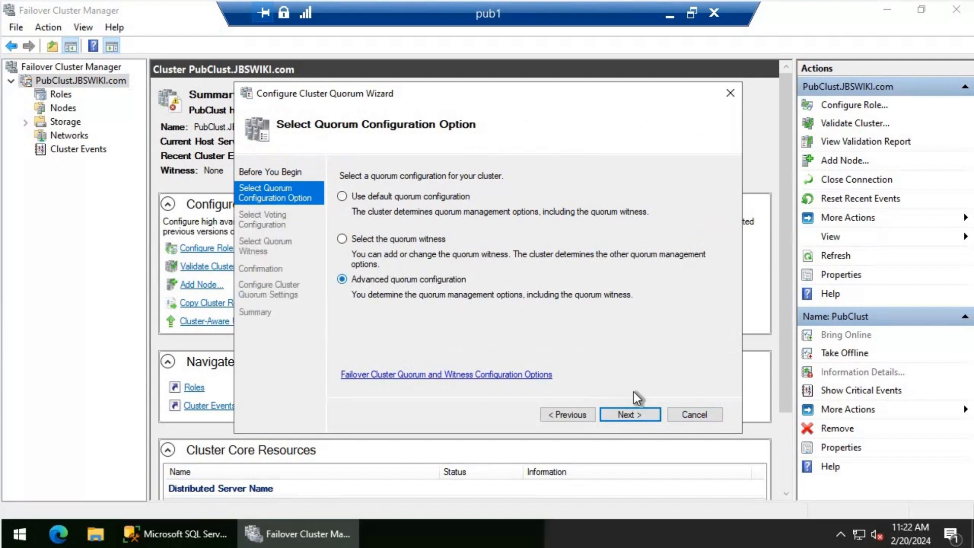
pyautogui.click(630, 414)
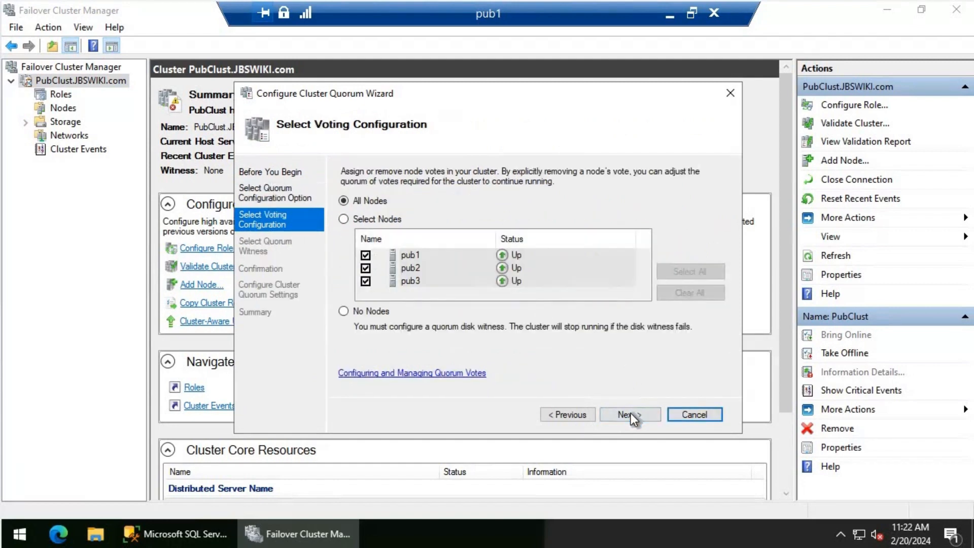
pyautogui.click(395, 219)
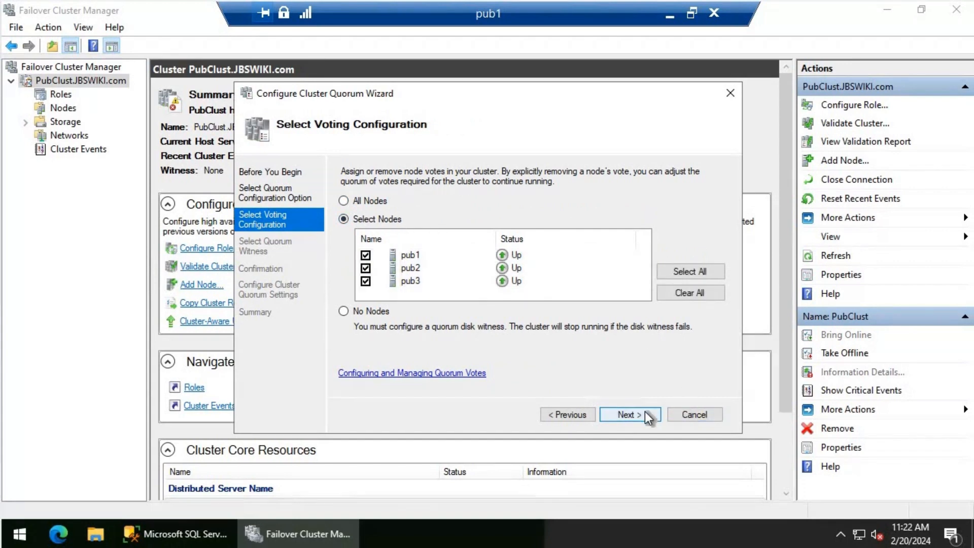
pyautogui.click(647, 415)
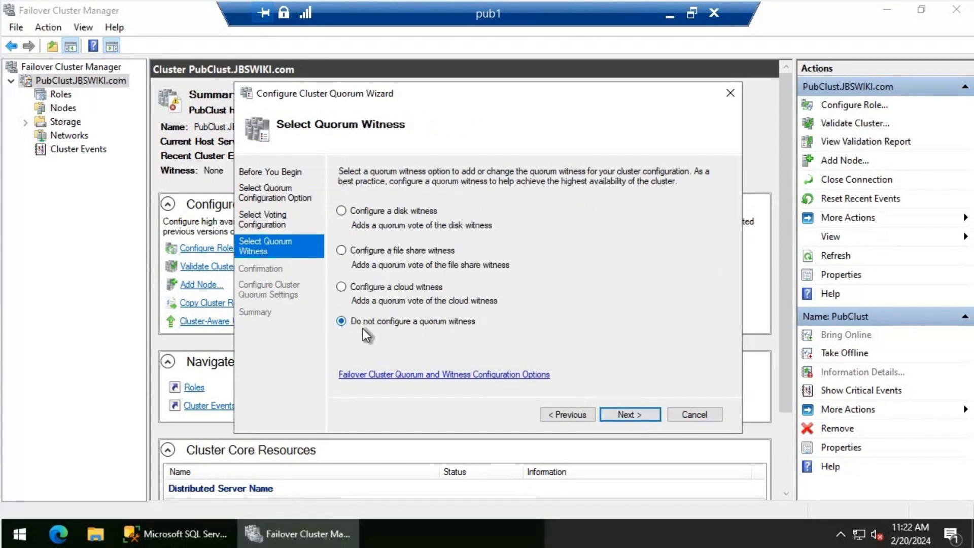
pyautogui.click(620, 416)
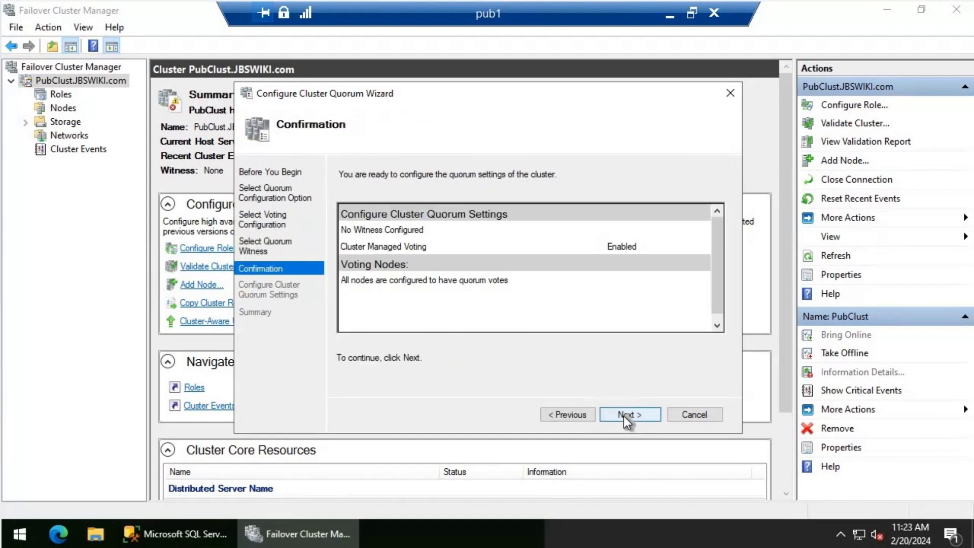
pyautogui.click(623, 416)
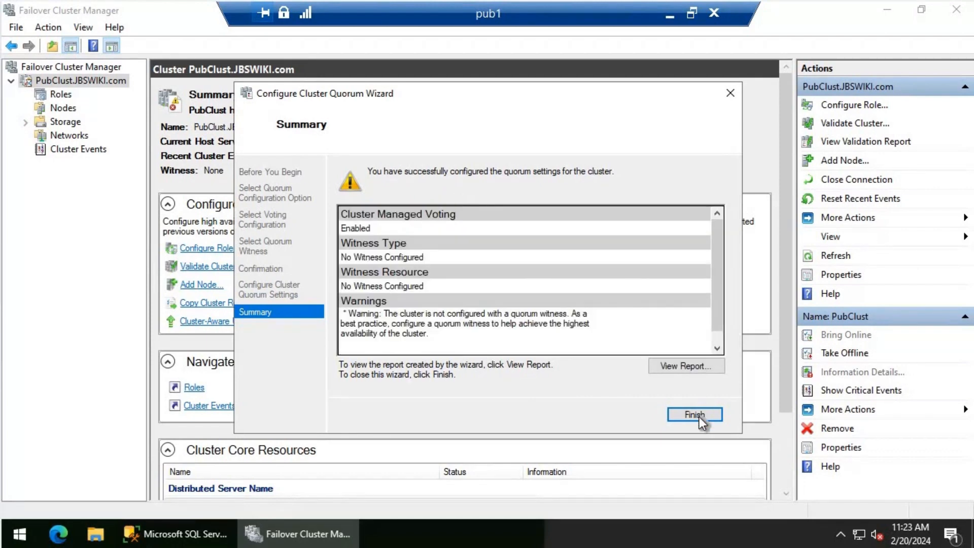
pyautogui.click(695, 415)
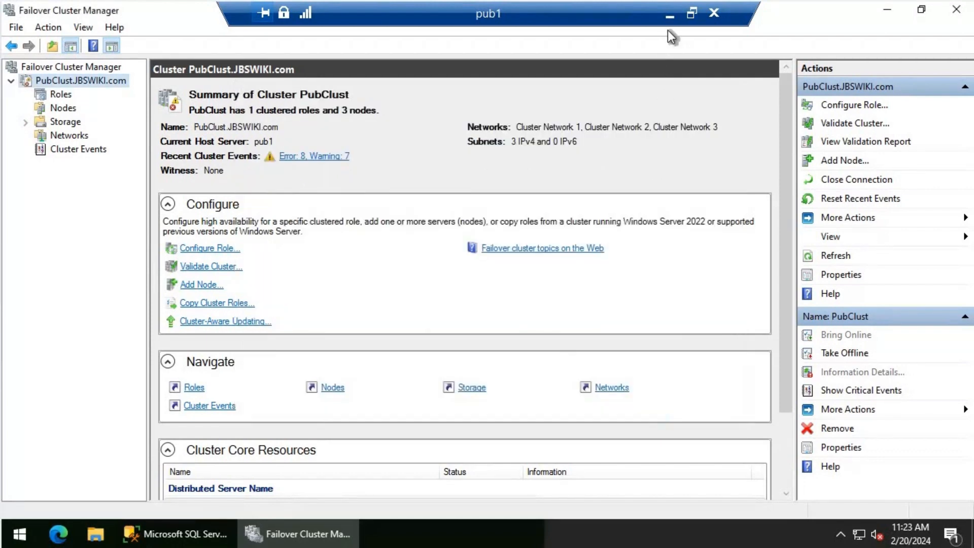
# Step: Switch to the sub1 remote session and launch Failover Cluster Manager by running cluadmin.msc
pyautogui.click(670, 15)
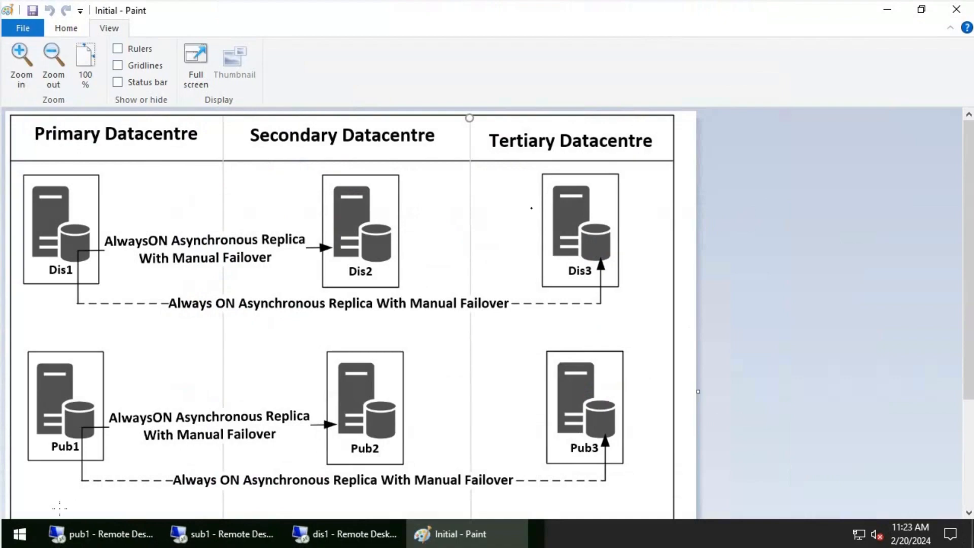
pyautogui.click(238, 540)
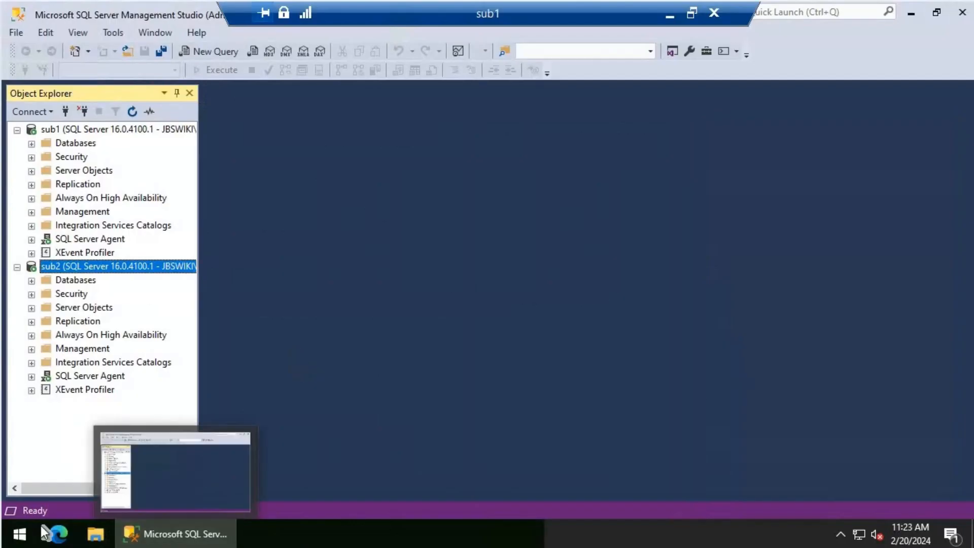
pyautogui.click(21, 537)
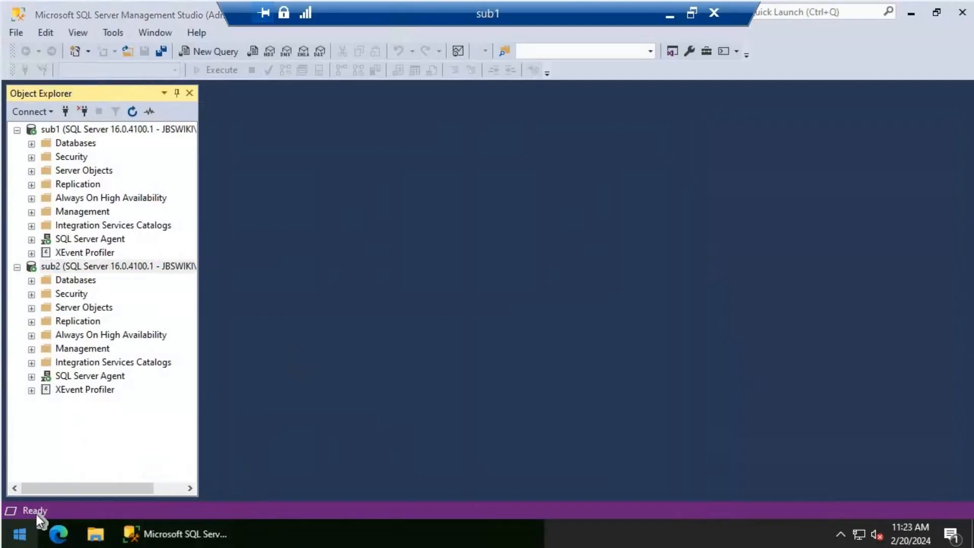
pyautogui.click(81, 465)
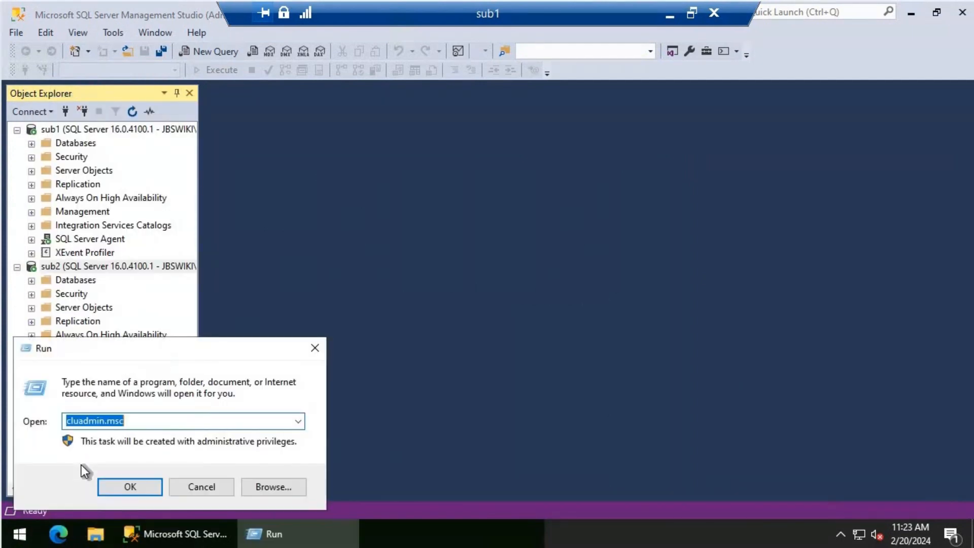
pyautogui.press('Return')
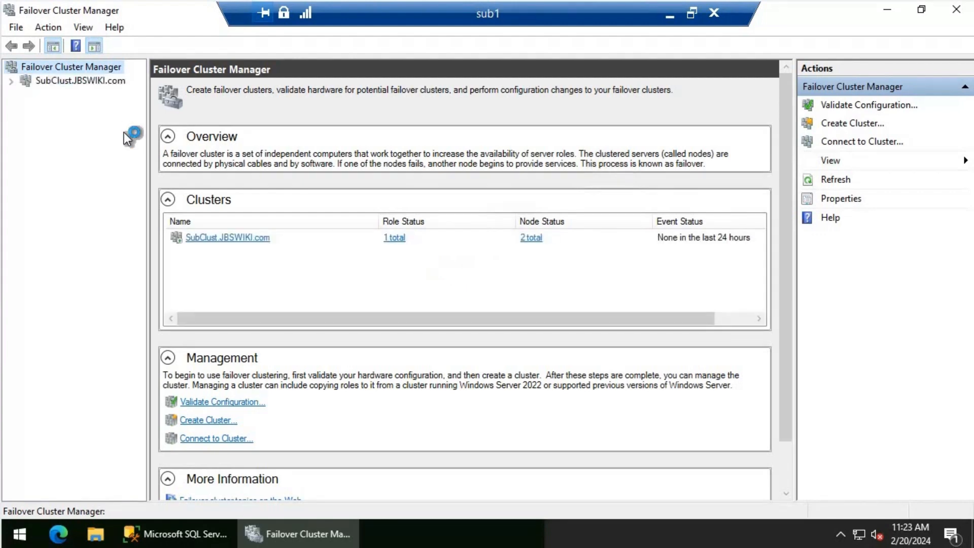
# Step: Expand SubClust.JBSWIKI.com and start configuring its cluster quorum settings
pyautogui.click(11, 81)
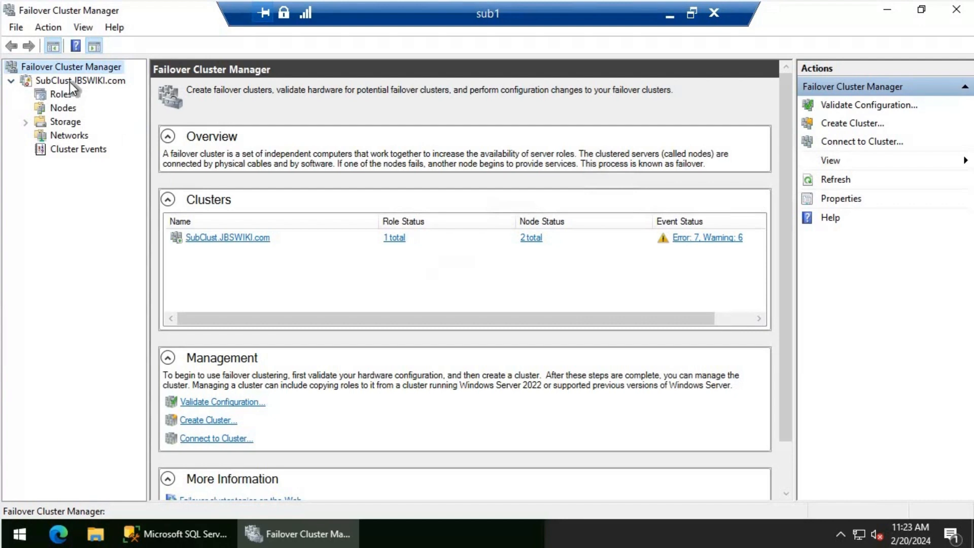
pyautogui.rightClick(69, 81)
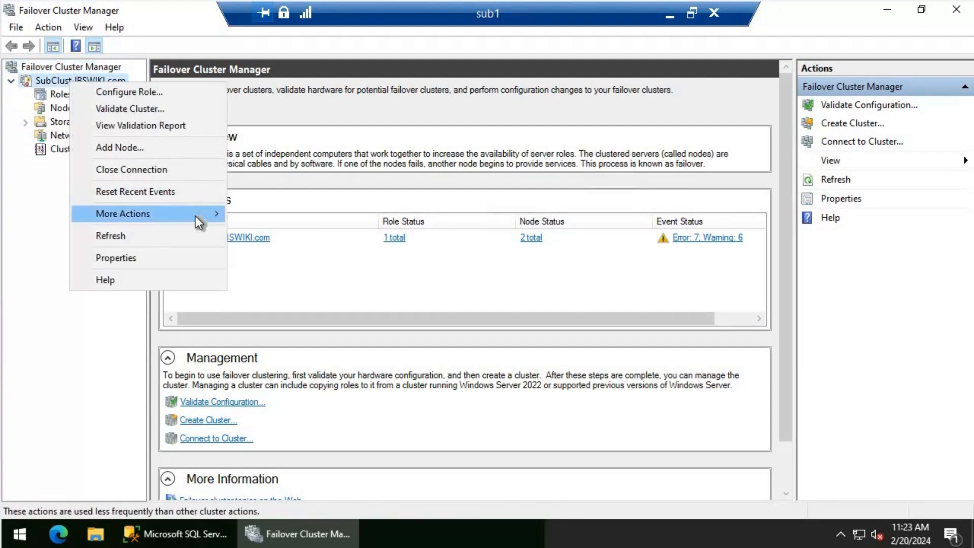
pyautogui.moveTo(196, 215)
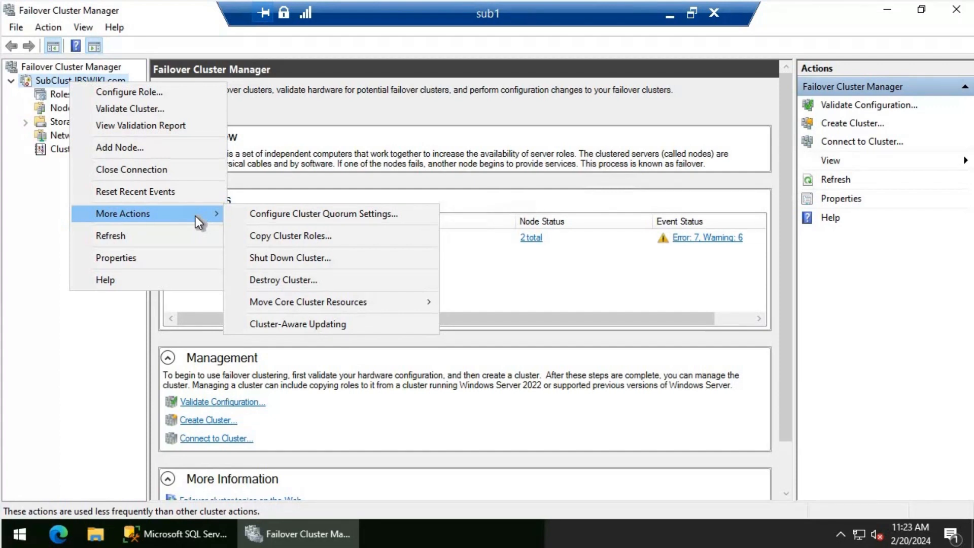
pyautogui.click(316, 214)
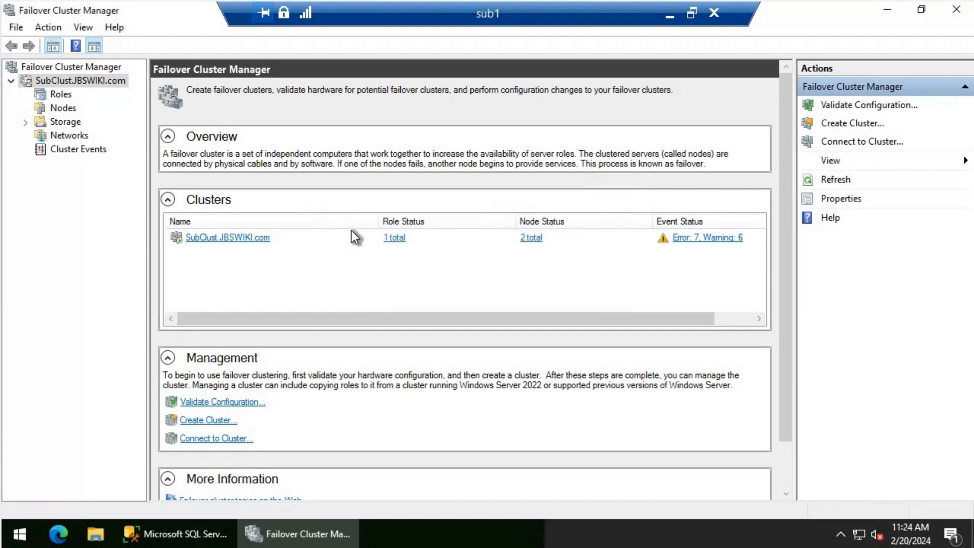
# Step: Apply an advanced quorum configuration to SubClust with votes for sub1 and sub2 and no quorum witness
pyautogui.click(646, 418)
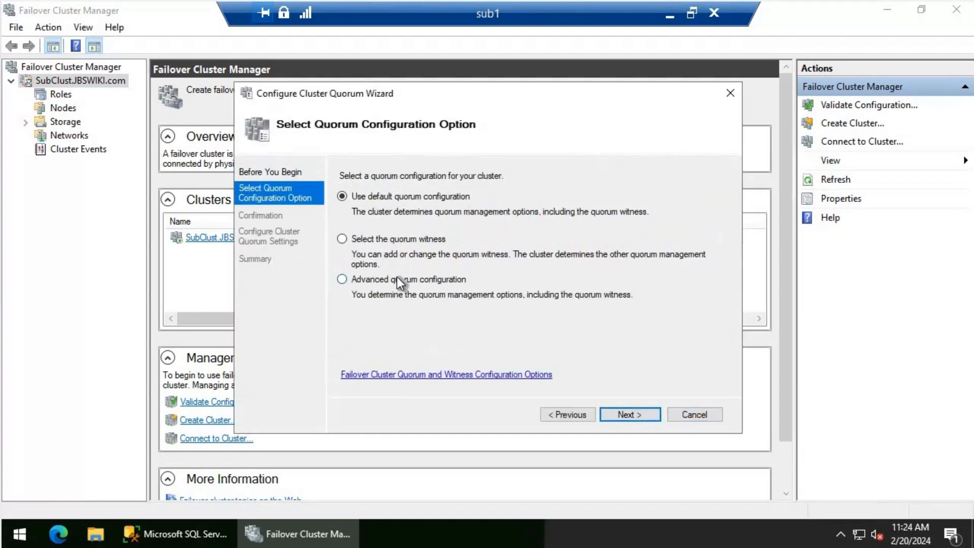
pyautogui.click(397, 279)
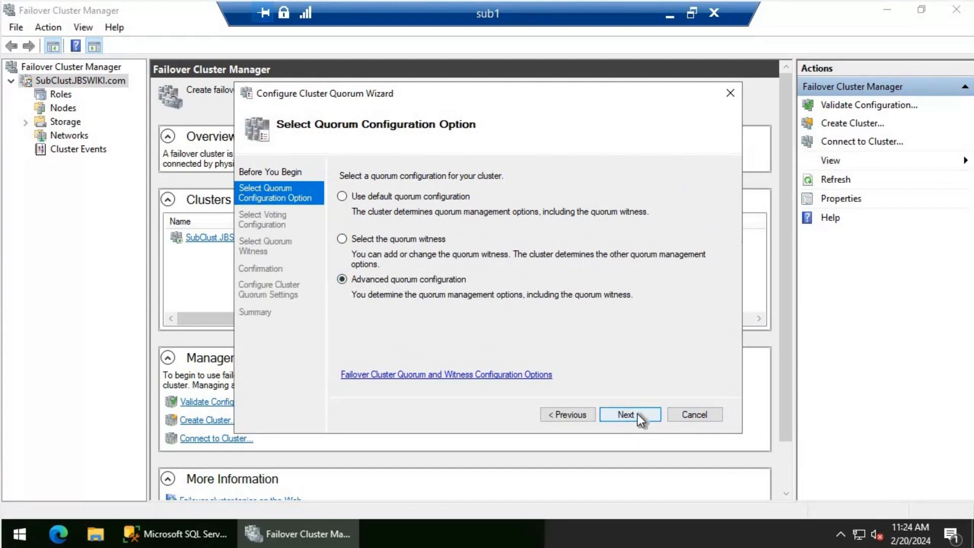
pyautogui.click(637, 413)
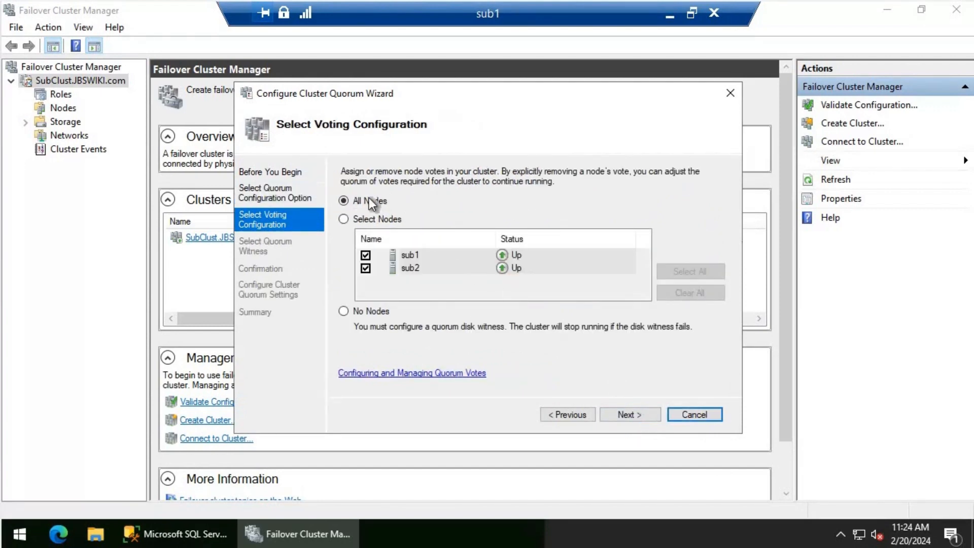
pyautogui.click(370, 220)
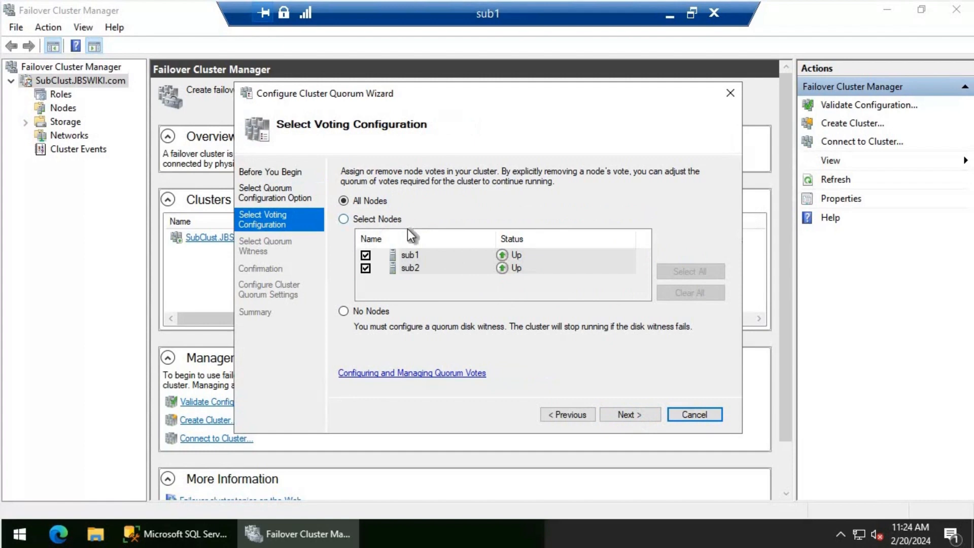
pyautogui.click(626, 413)
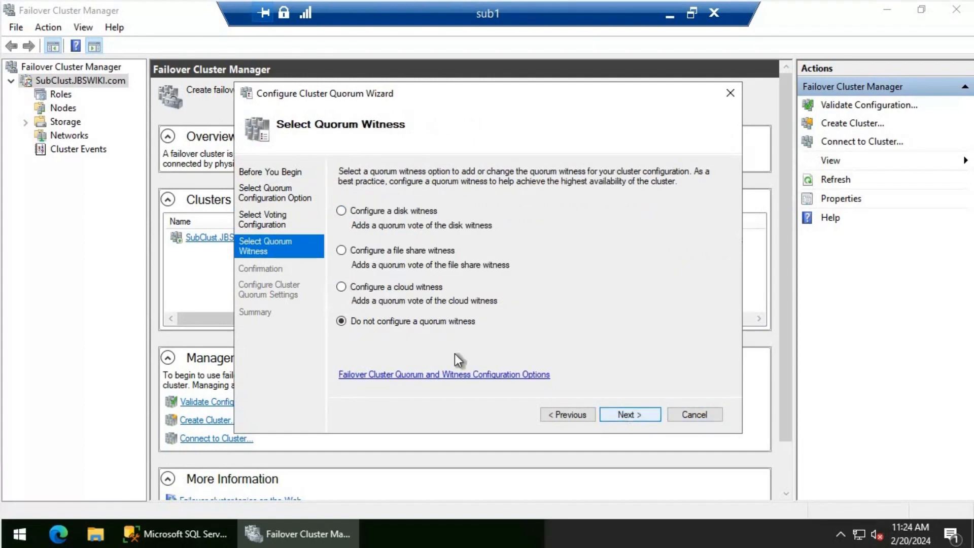
pyautogui.click(634, 415)
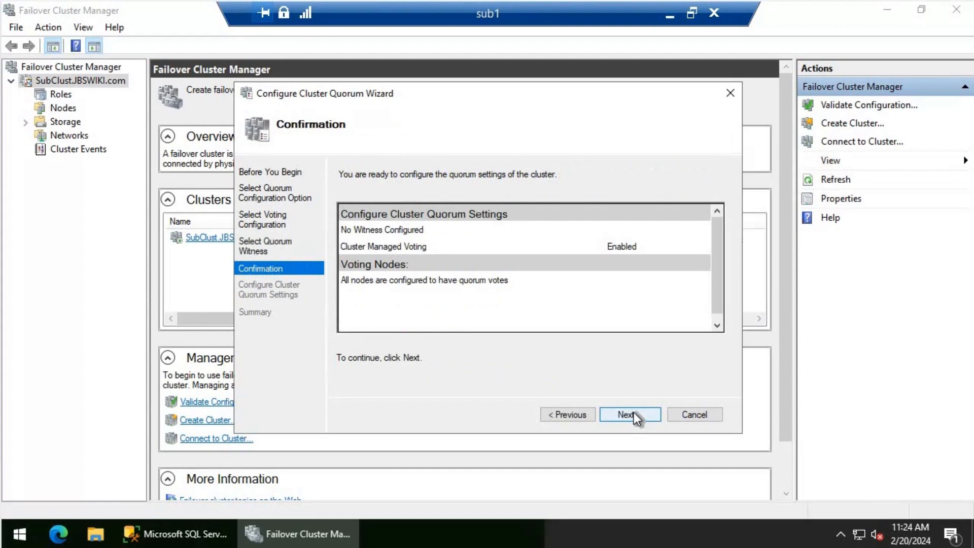
pyautogui.click(634, 414)
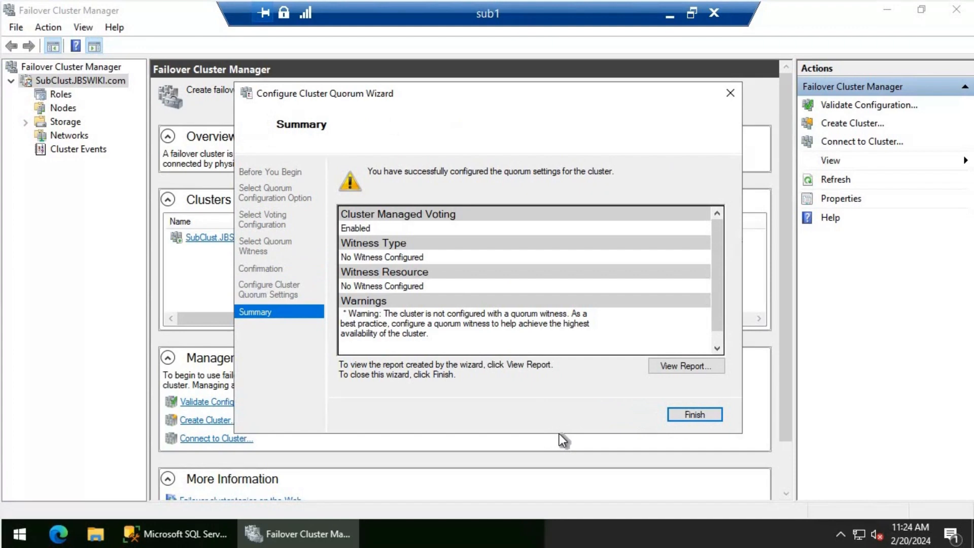
pyautogui.click(694, 415)
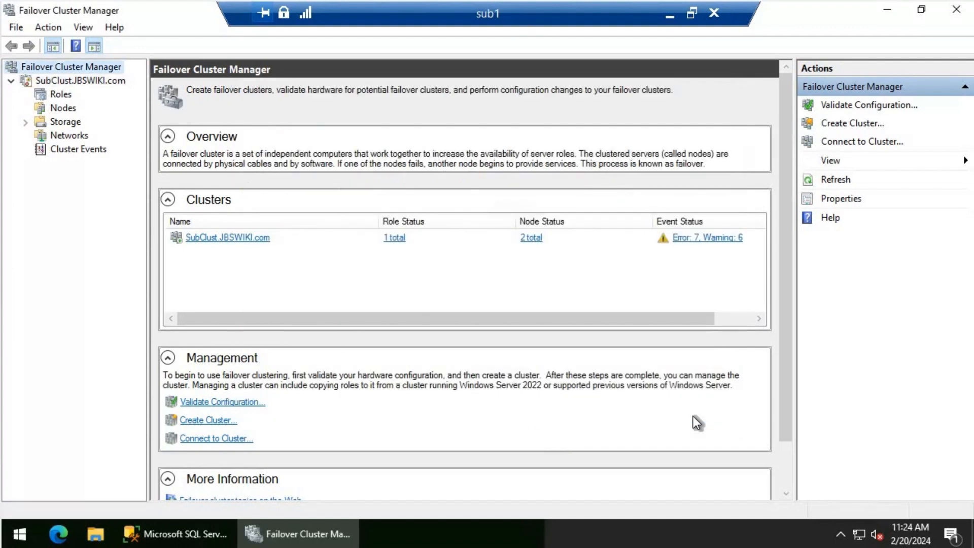